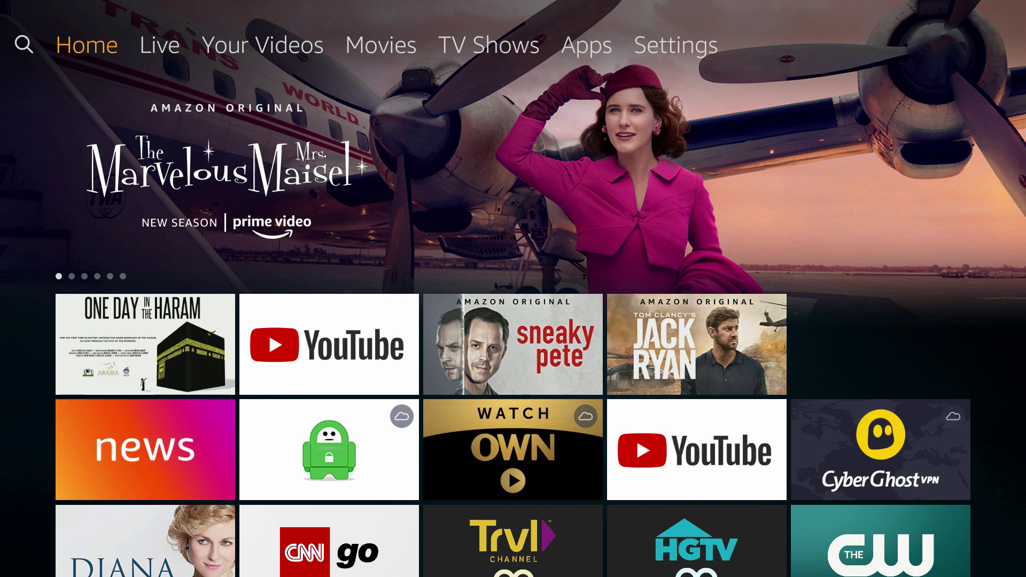
- Go from the Home screen to the device's Settings section
{"action": "key", "text": "Right"}
{"action": "key", "text": "Right"}
{"action": "key", "text": "Right"}
{"action": "key", "text": "Right"}
{"action": "key", "text": "Right"}
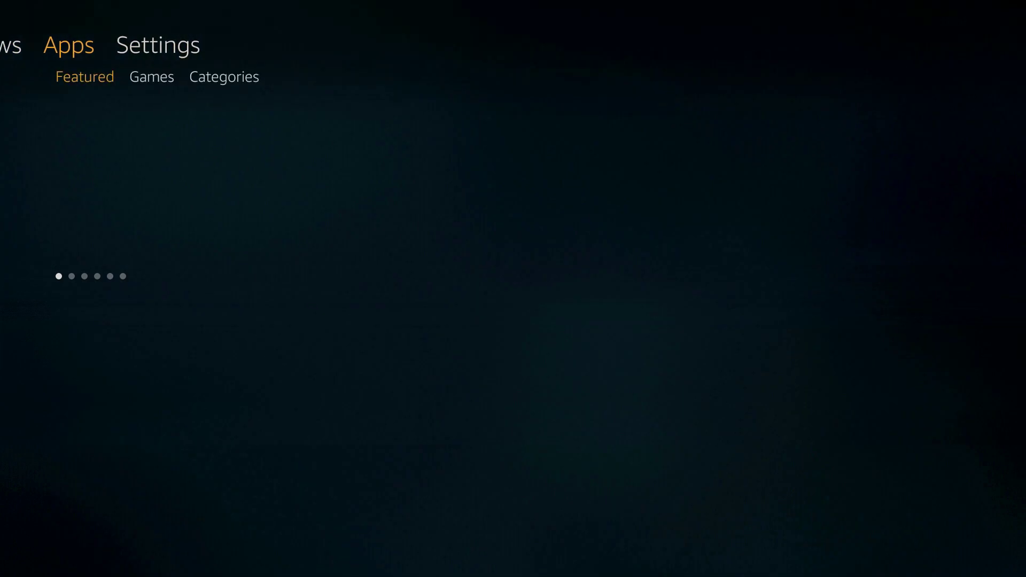
{"action": "key", "text": "Right"}
{"action": "key", "text": "Down"}
- Open Developer options in the My Fire TV settings
{"action": "key", "text": "Right"}
{"action": "key", "text": "Right"}
{"action": "key", "text": "Right"}
{"action": "key", "text": "Right"}
{"action": "key", "text": "Right"}
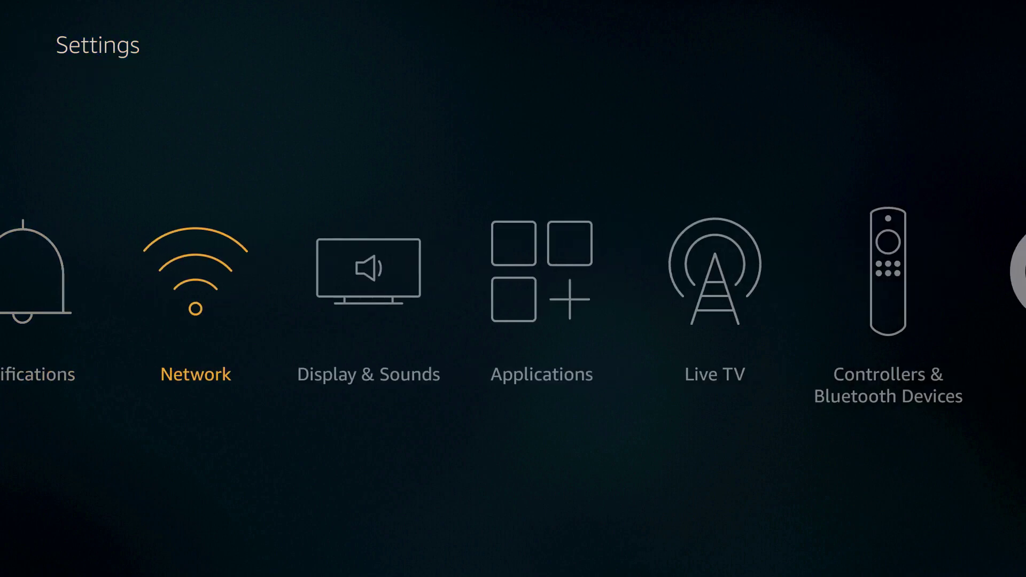
{"action": "key", "text": "Right"}
{"action": "key", "text": "Right"}
{"action": "key", "text": "Right"}
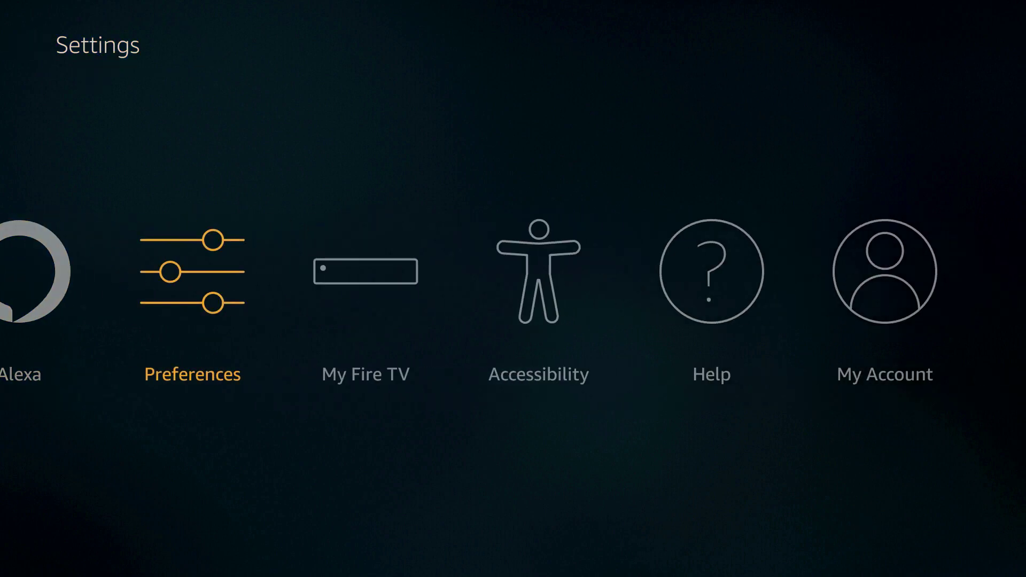
{"action": "key", "text": "Return"}
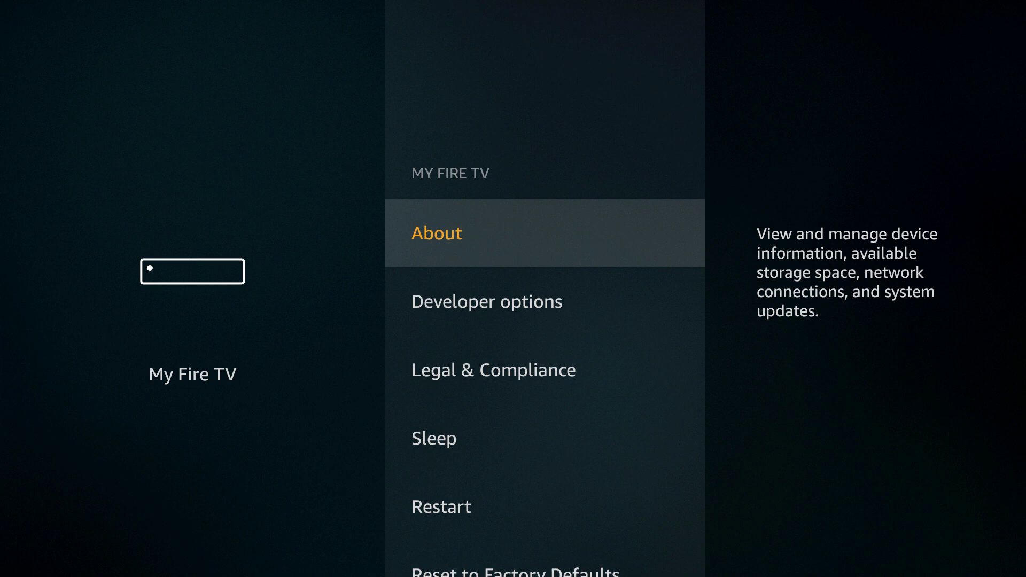
{"action": "key", "text": "Down"}
{"action": "key", "text": "Return"}
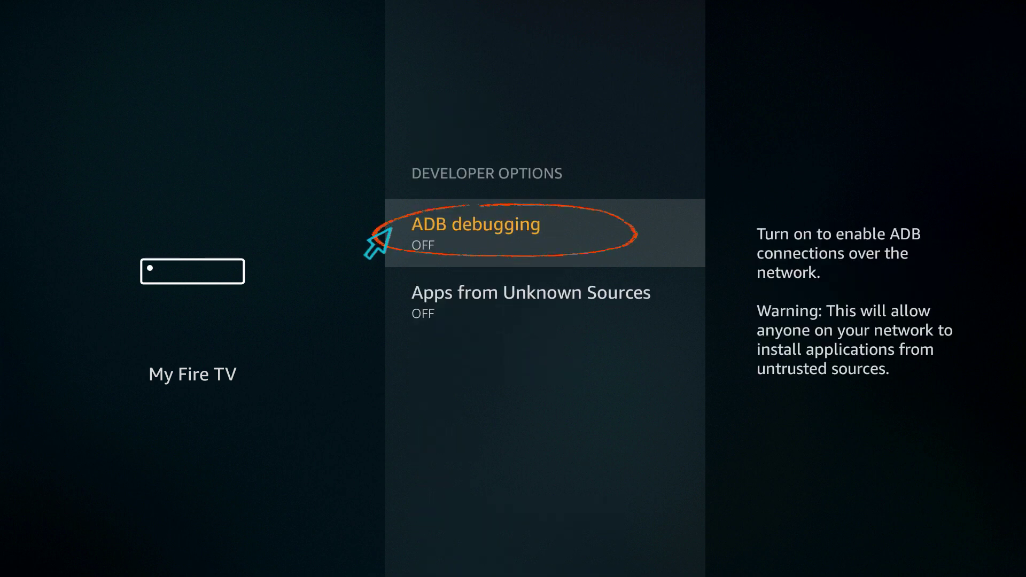
- Turn on ADB debugging and Apps from Unknown Sources, and return to the main Settings categories
{"action": "key", "text": "Return"}
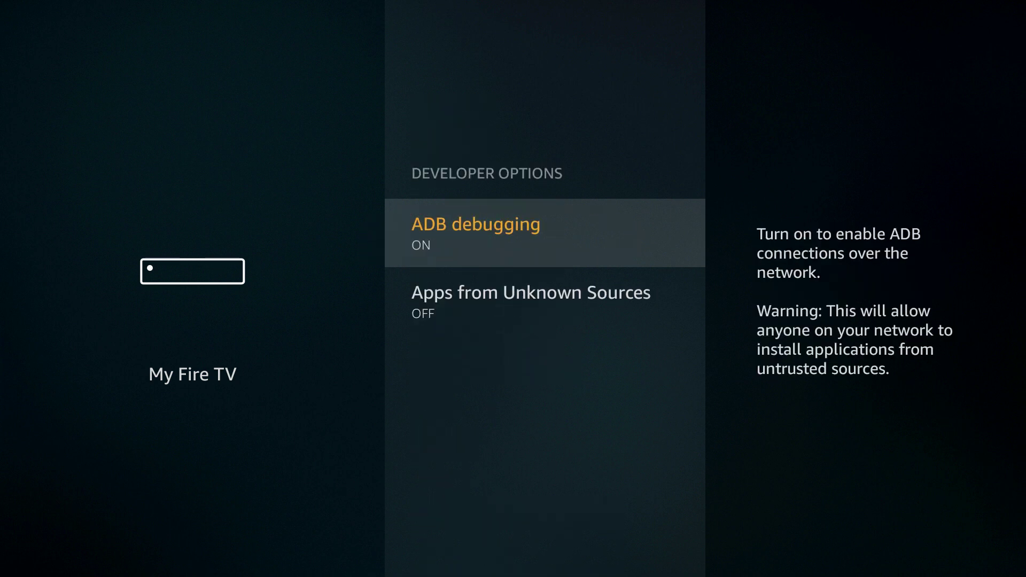
{"action": "key", "text": "Down"}
{"action": "key", "text": "Return"}
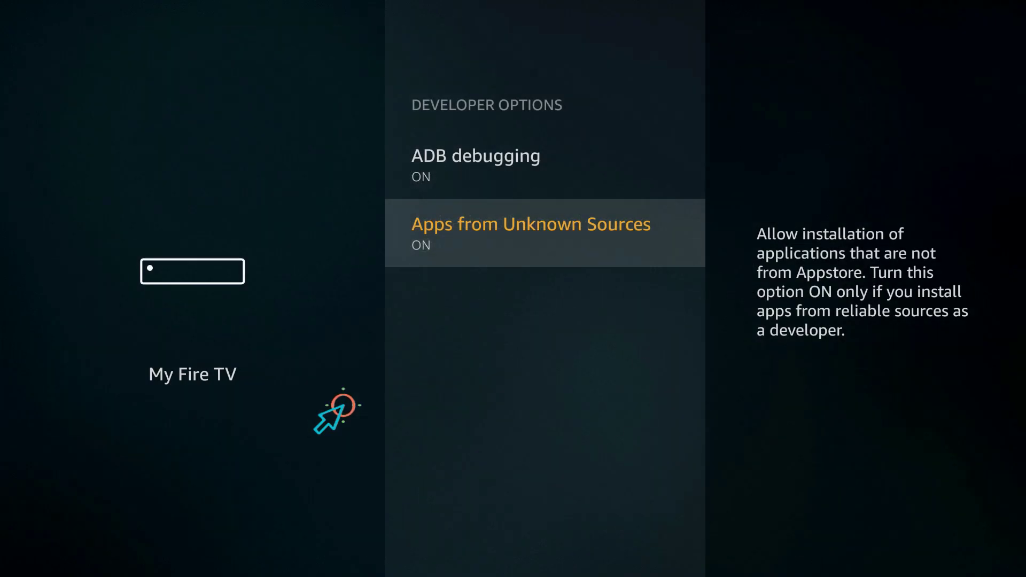
{"action": "key", "text": "Return"}
{"action": "key", "text": "Escape"}
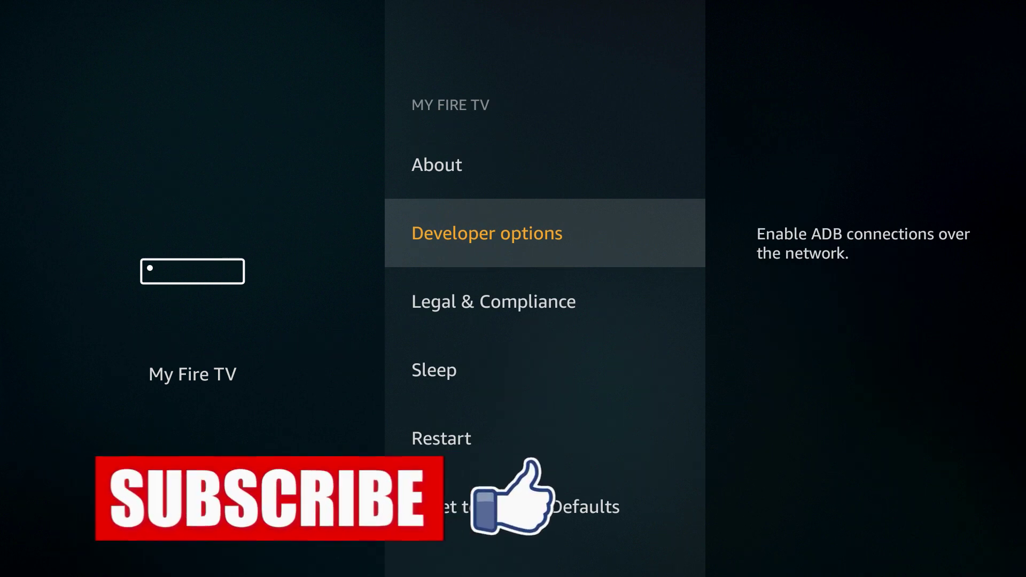
{"action": "key", "text": "Escape"}
- Turn off Device Usage Data in the Privacy Settings under Preferences
{"action": "key", "text": "Left"}
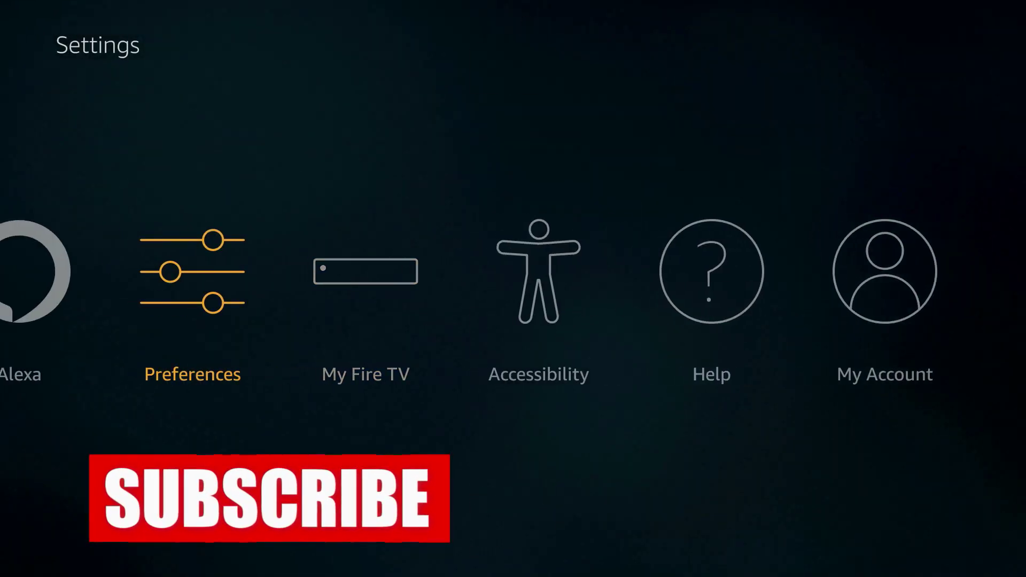
{"action": "key", "text": "Return"}
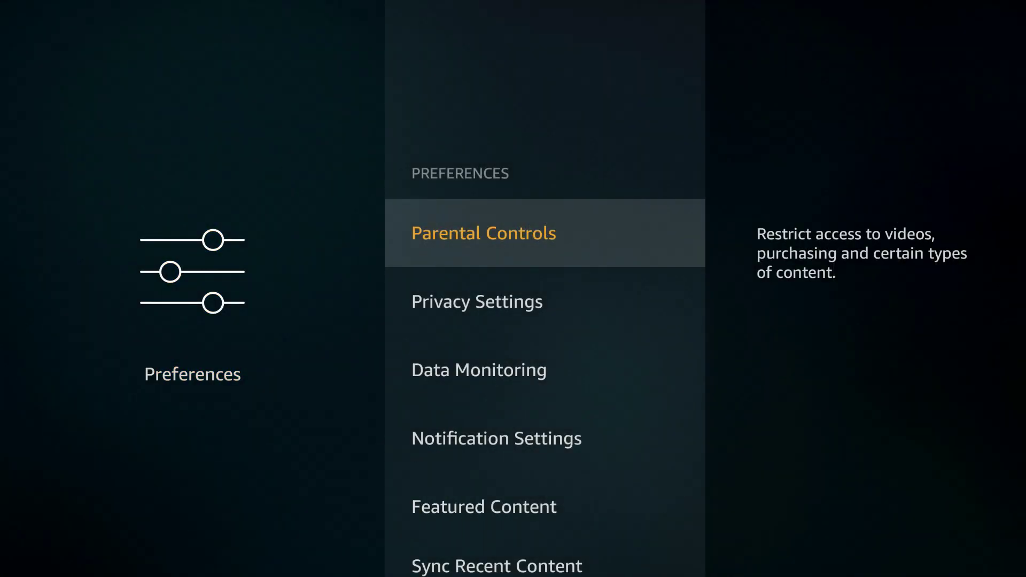
{"action": "key", "text": "Down"}
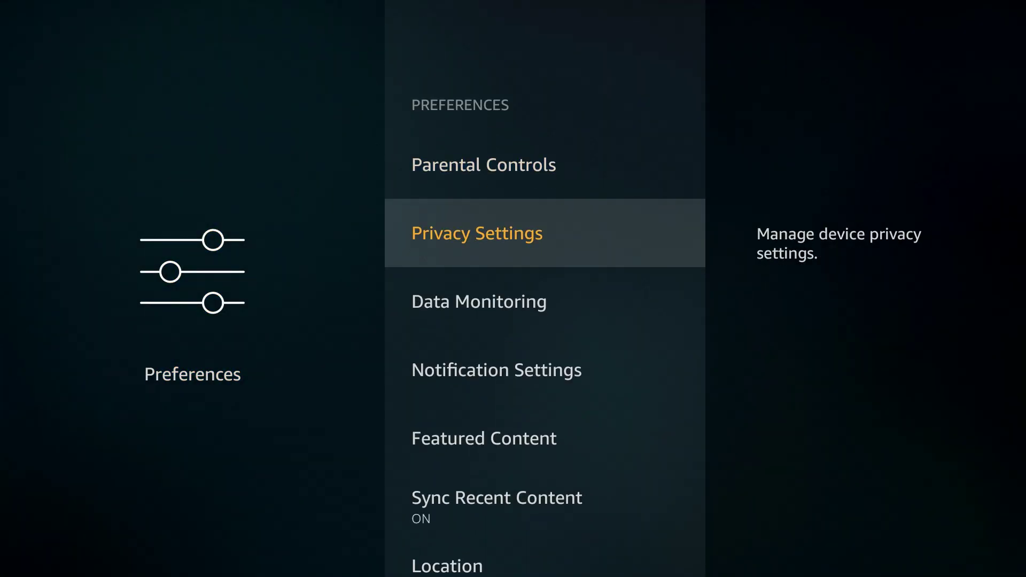
{"action": "key", "text": "Return"}
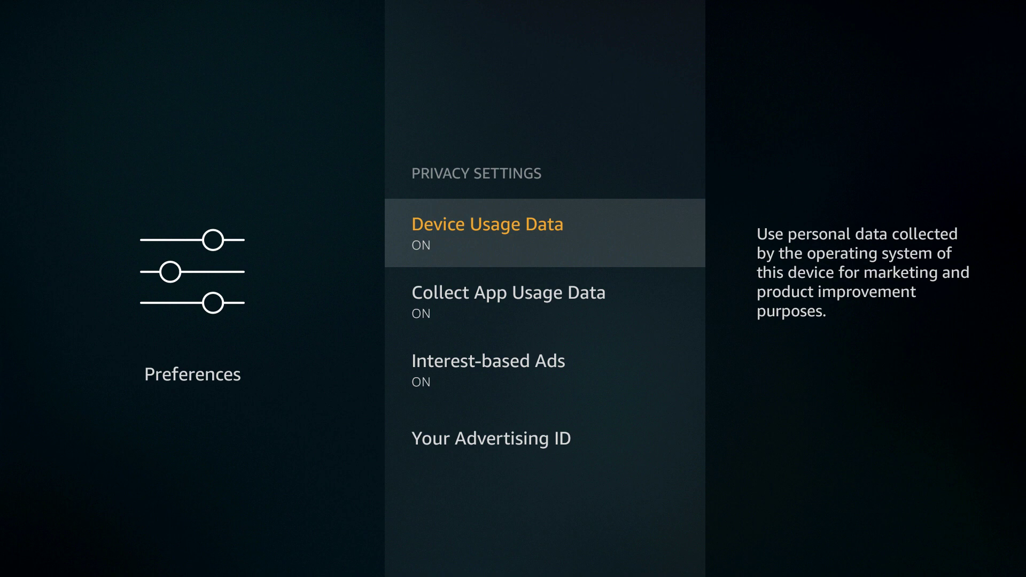
{"action": "key", "text": "Return"}
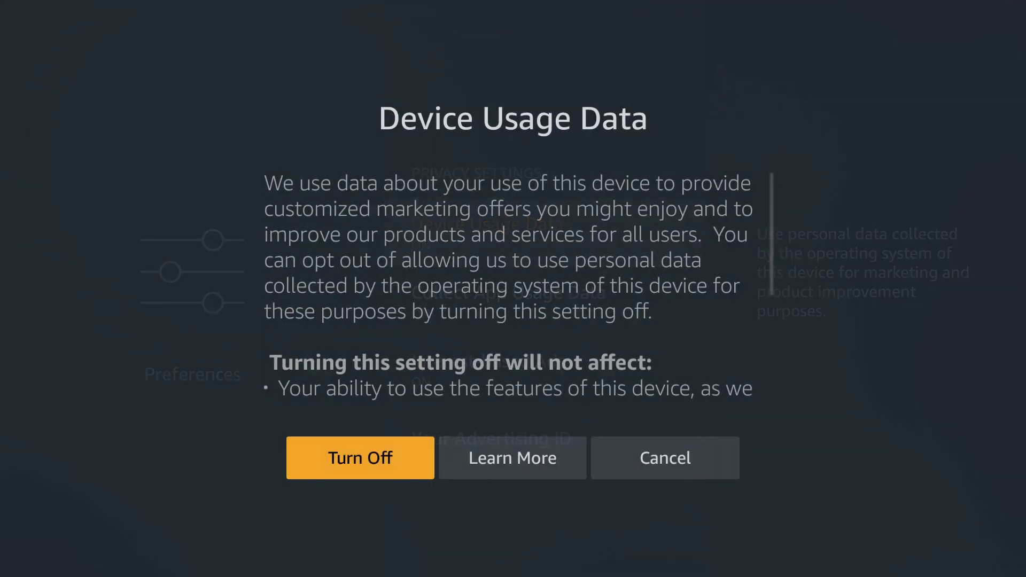
{"action": "key", "text": "Return"}
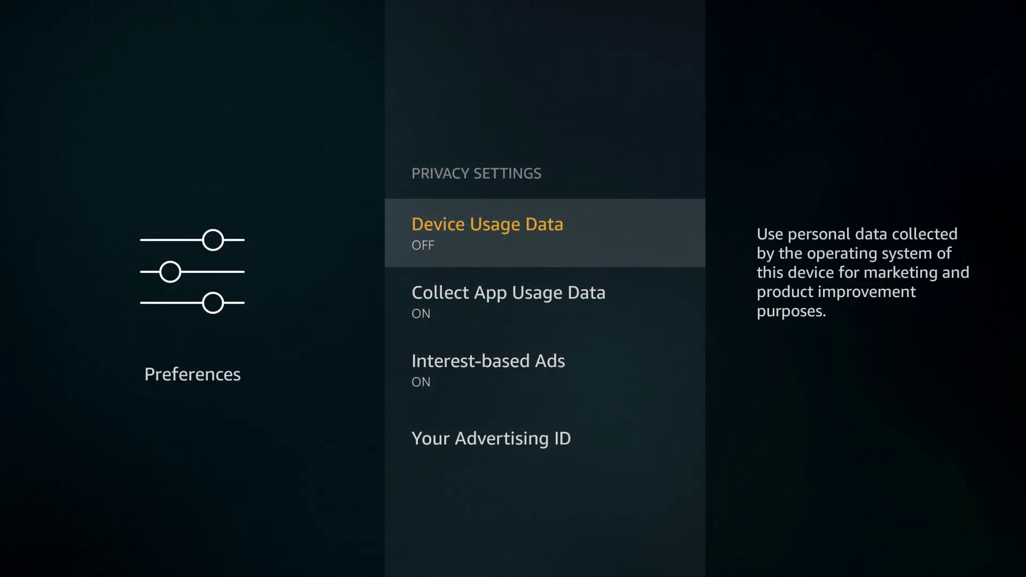
- Turn off Collect App Usage Data and Interest-based Ads in the Privacy Settings
{"action": "key", "text": "Down"}
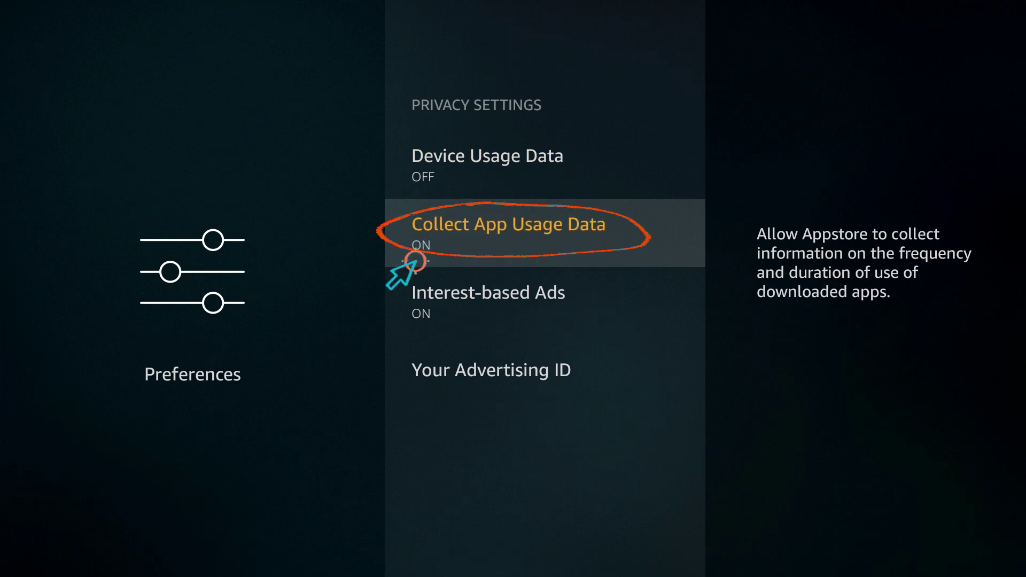
{"action": "key", "text": "Return"}
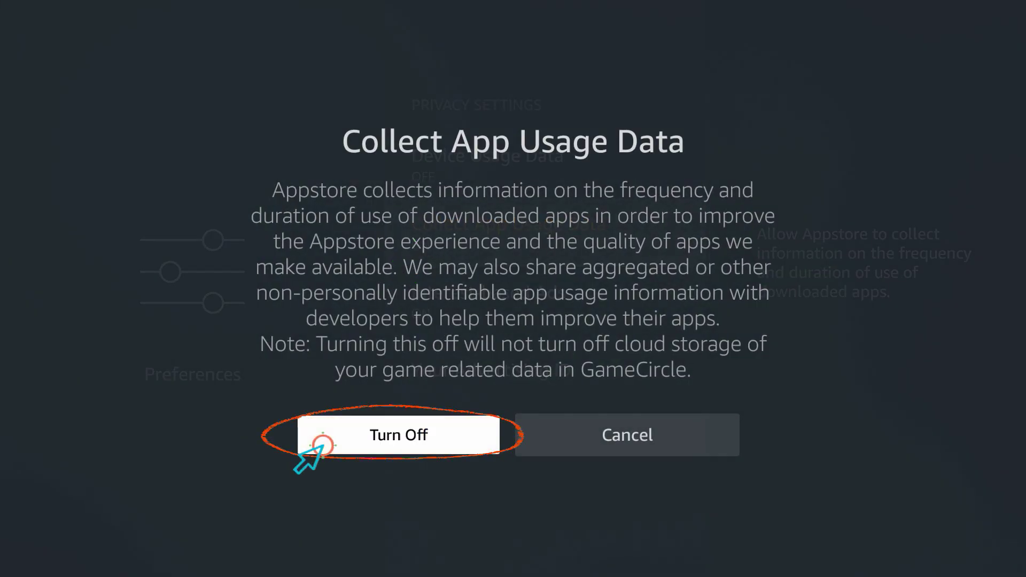
{"action": "key", "text": "Return"}
{"action": "key", "text": "Down"}
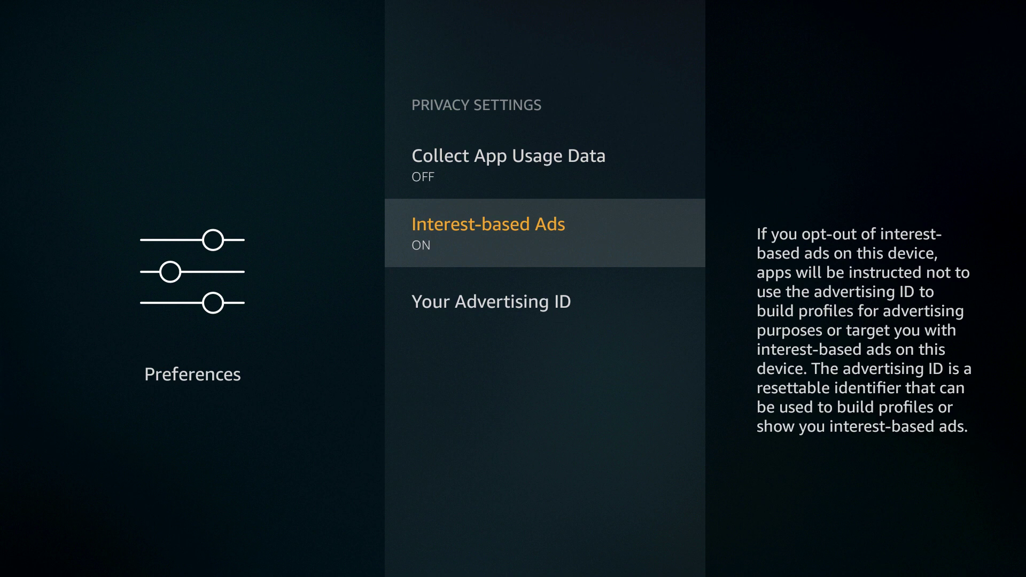
{"action": "key", "text": "Return"}
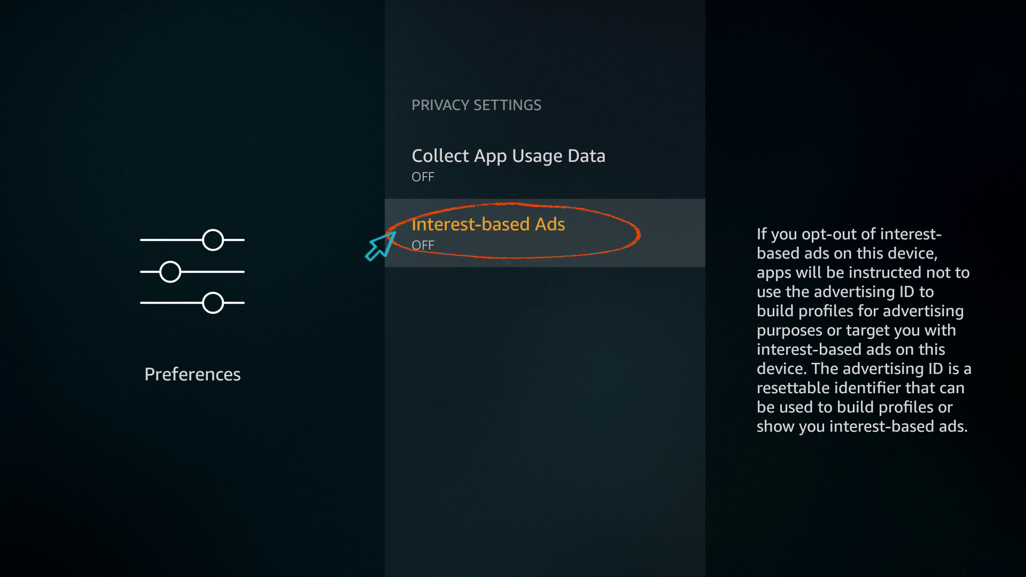
{"action": "key", "text": "Up"}
{"action": "key", "text": "Up"}
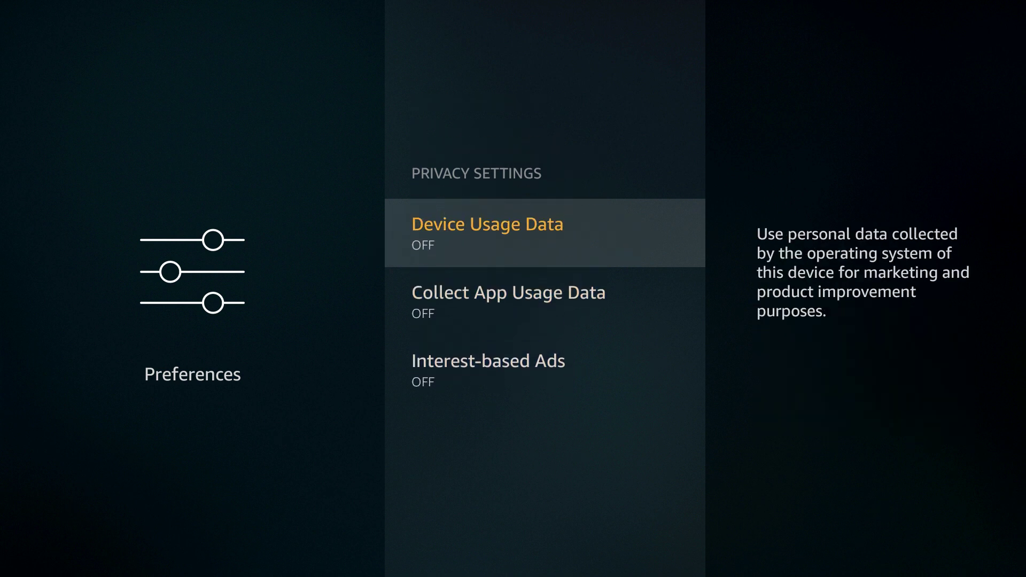
- Leave the privacy settings and return to the Home screen
{"action": "key", "text": "Escape"}
{"action": "key", "text": "Escape"}
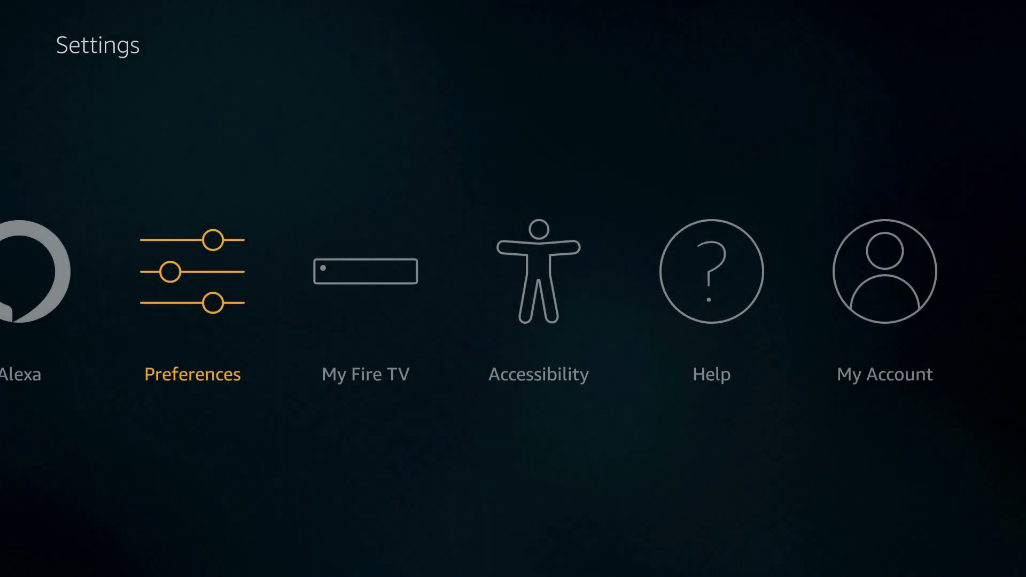
{"action": "key", "text": "Left"}
{"action": "key", "text": "Left"}
{"action": "key", "text": "Left"}
{"action": "key", "text": "Left"}
{"action": "key", "text": "Left"}
{"action": "key", "text": "Left"}
{"action": "key", "text": "Left"}
{"action": "key", "text": "Up"}
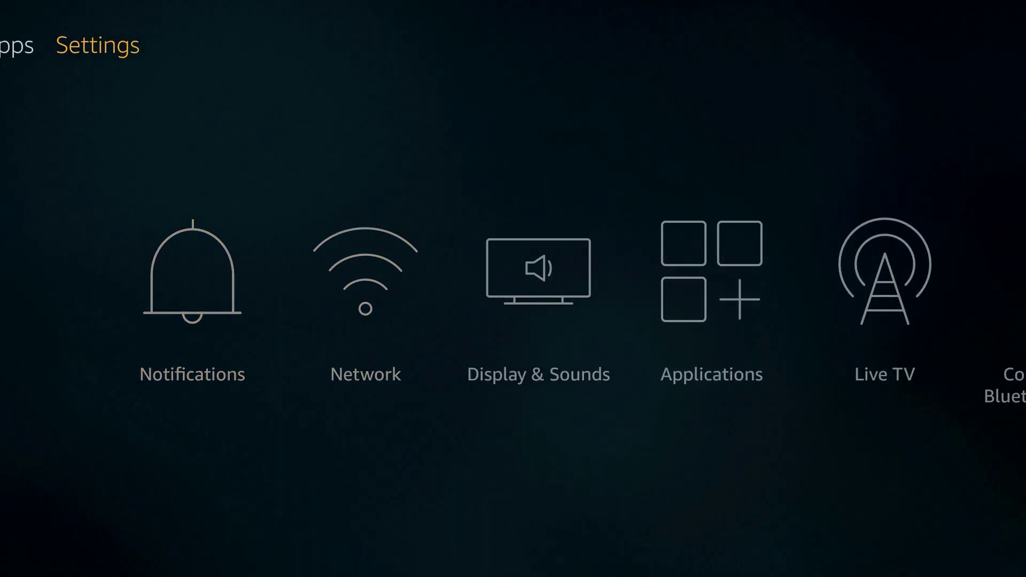
{"action": "key", "text": "Left"}
{"action": "key", "text": "Left"}
{"action": "key", "text": "Left"}
{"action": "key", "text": "Left"}
{"action": "key", "text": "Left"}
{"action": "key", "text": "Left"}
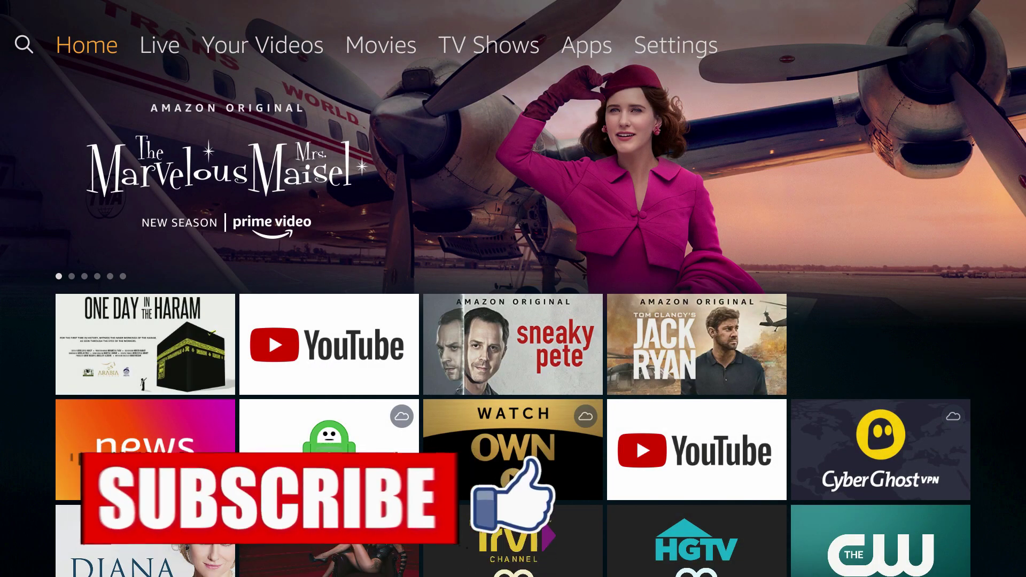
- Search for "Do" and open the Downloader app's page from the suggestions
{"action": "key", "text": "Left"}
{"action": "key", "text": "Down"}
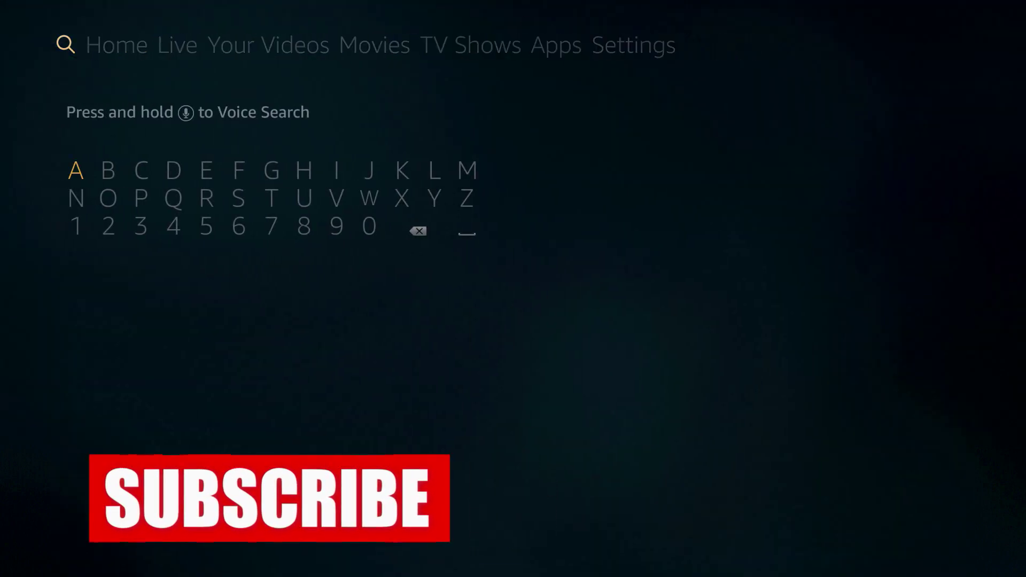
{"action": "key", "text": "Right"}
{"action": "key", "text": "Right"}
{"action": "key", "text": "Right"}
{"action": "key", "text": "Return"}
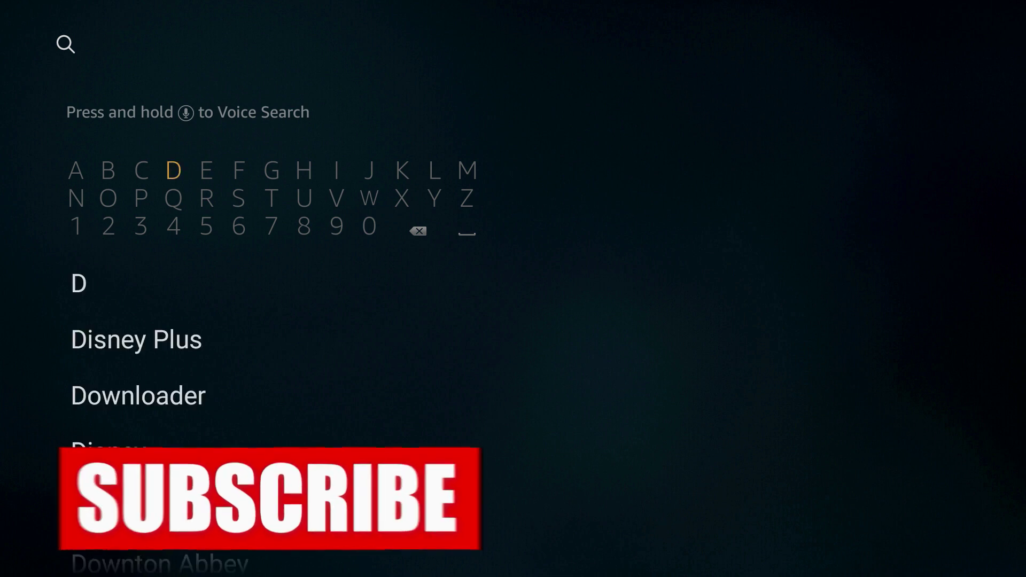
{"action": "key", "text": "Down"}
{"action": "key", "text": "Left"}
{"action": "key", "text": "Left"}
{"action": "key", "text": "Return"}
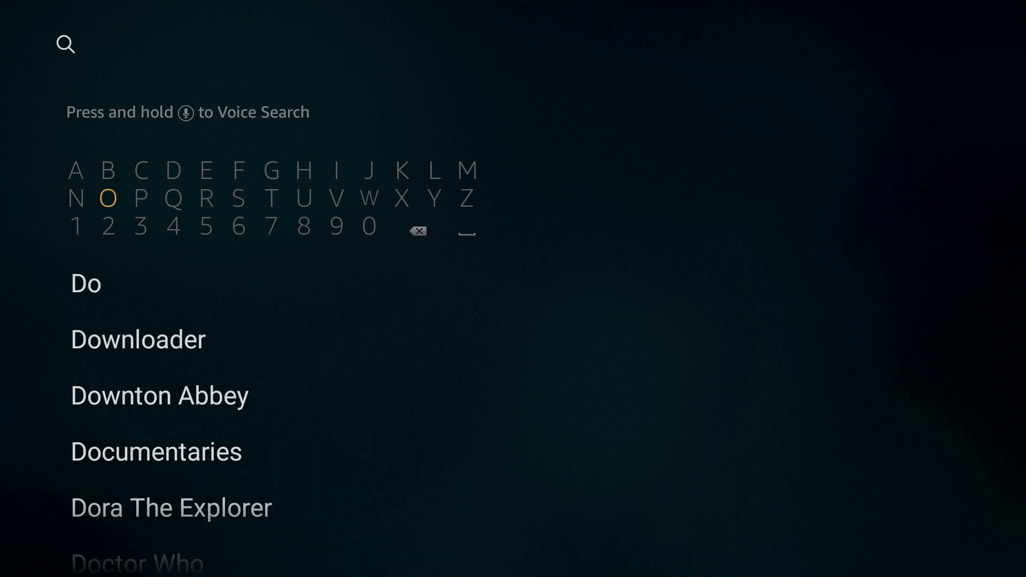
{"action": "key", "text": "Down"}
{"action": "key", "text": "Down"}
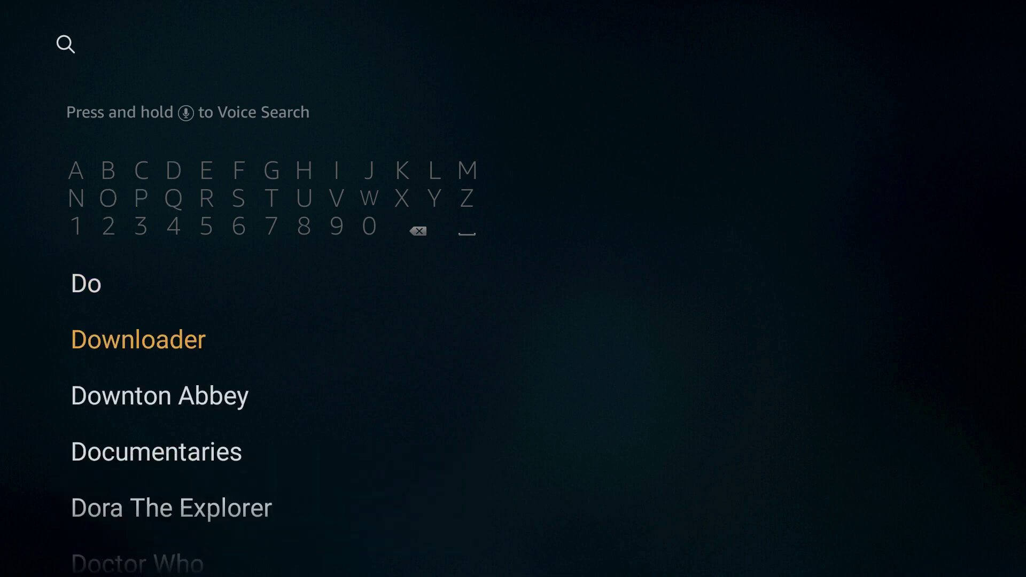
{"action": "key", "text": "Return"}
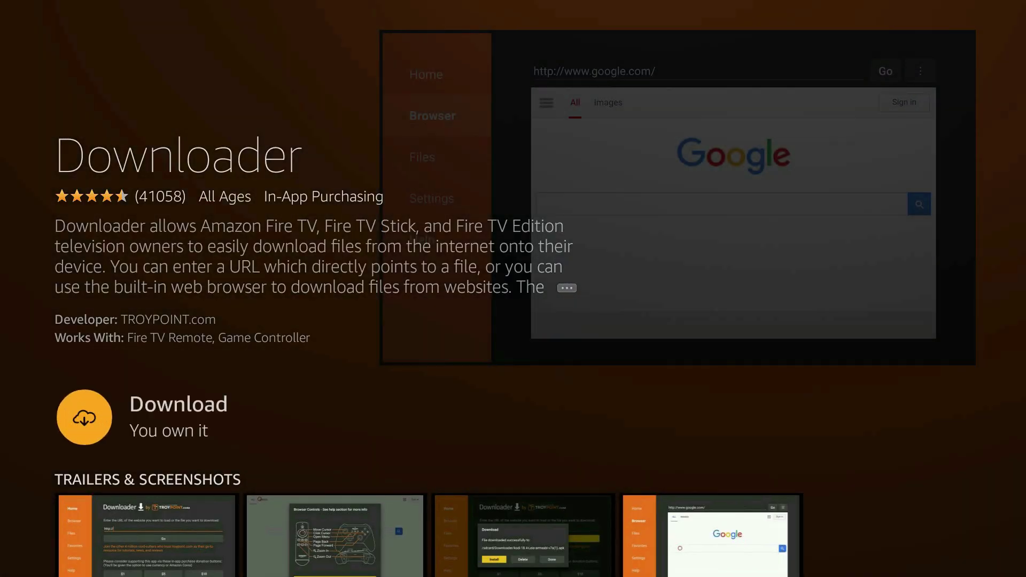
- Install and launch the Downloader app, dismissing its Quick Start Guide
{"action": "key", "text": "Return"}
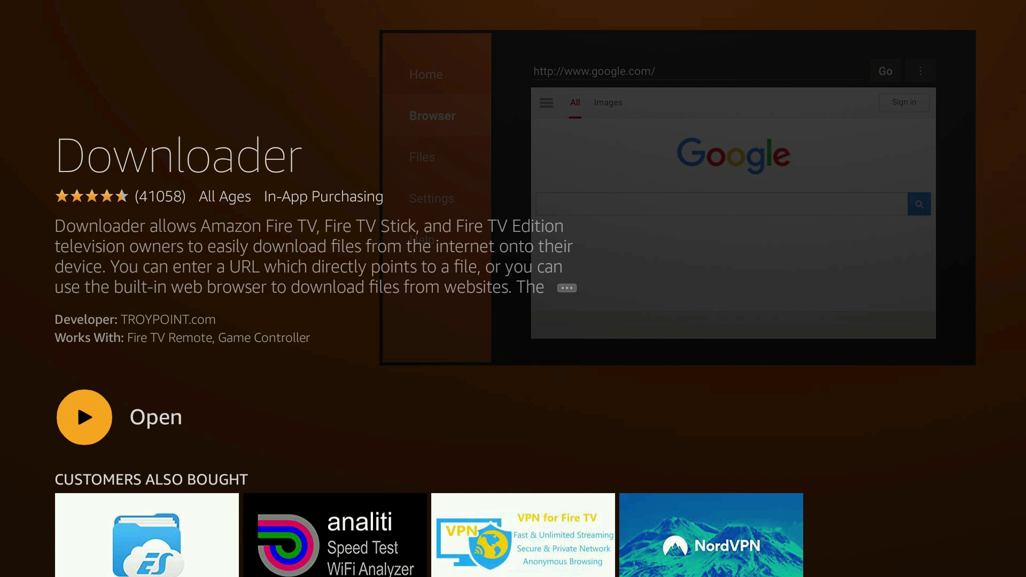
{"action": "key", "text": "Return"}
{"action": "key", "text": "Return"}
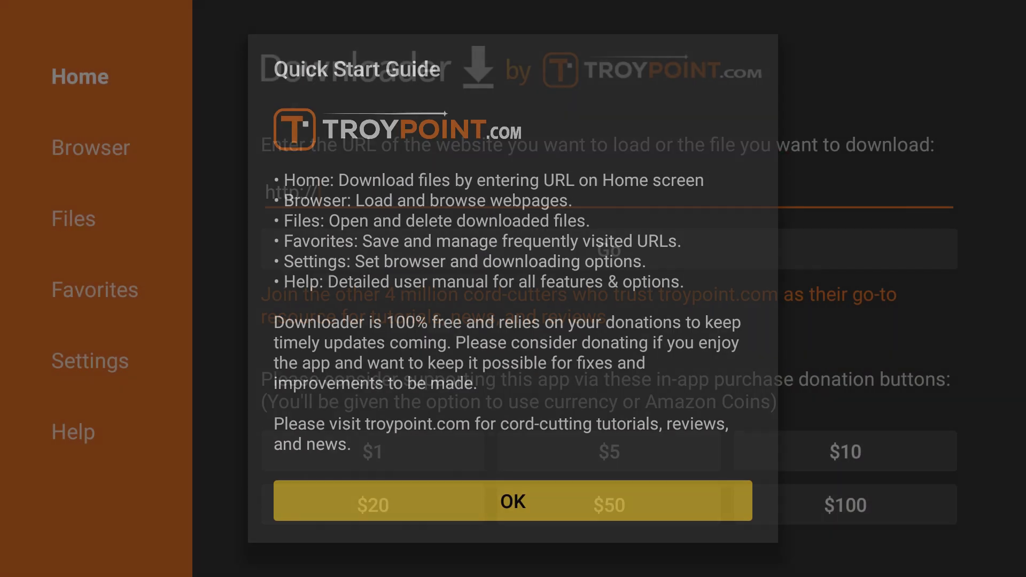
{"action": "key", "text": "Return"}
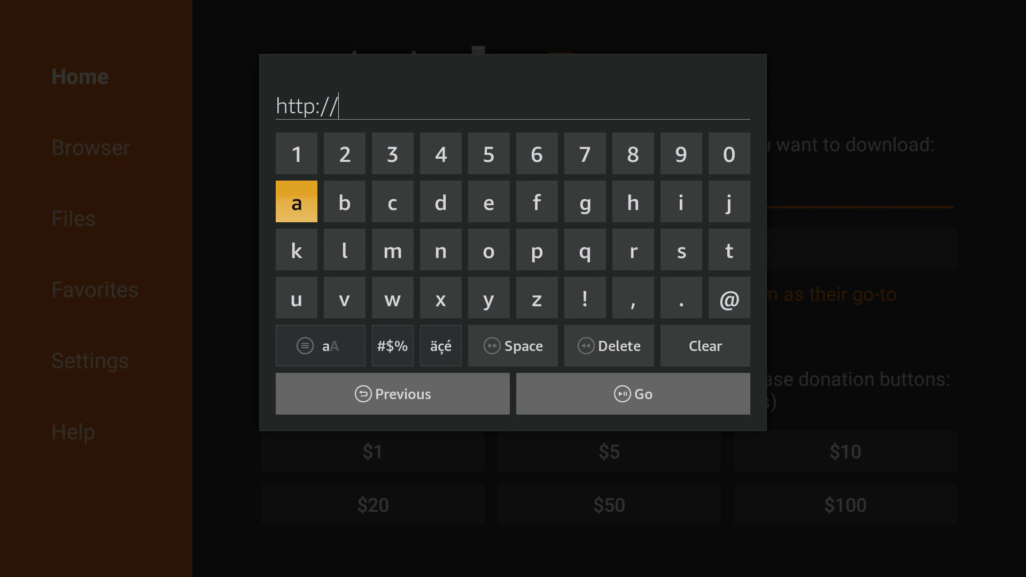
{"action": "key", "text": "Down"}
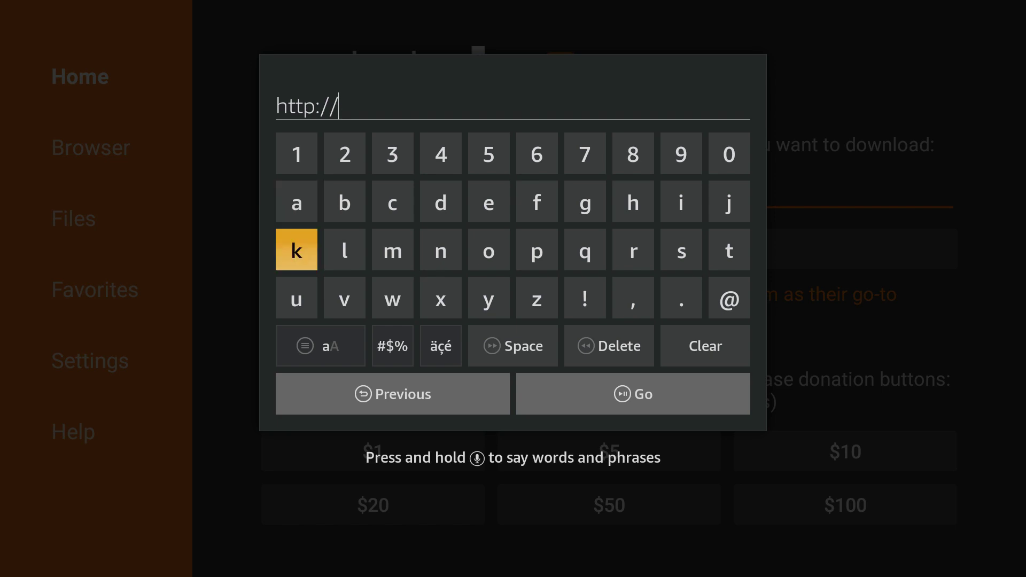
{"action": "type", "text": "tinyurl.c"}
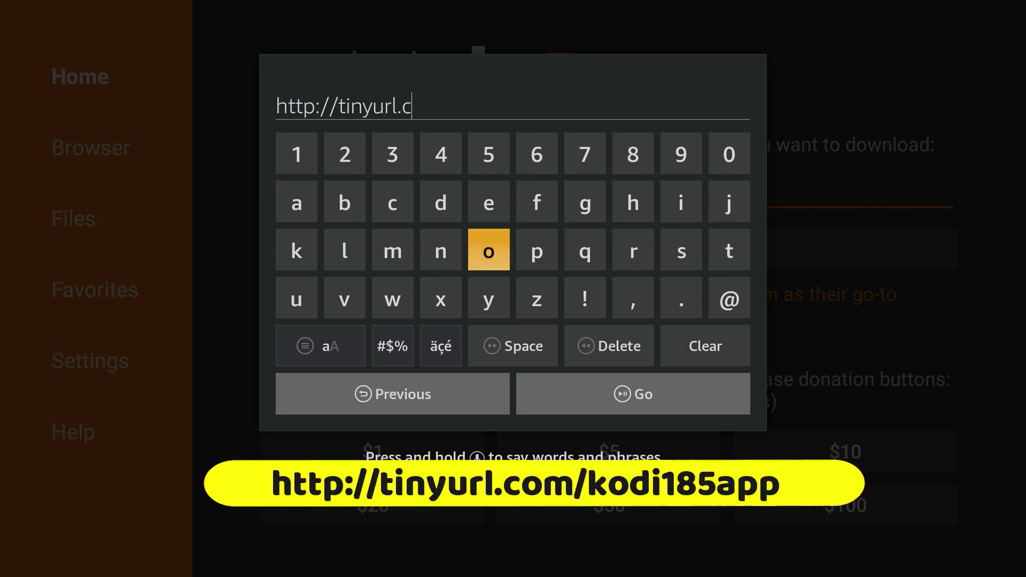
{"action": "type", "text": "om/kodi185app"}
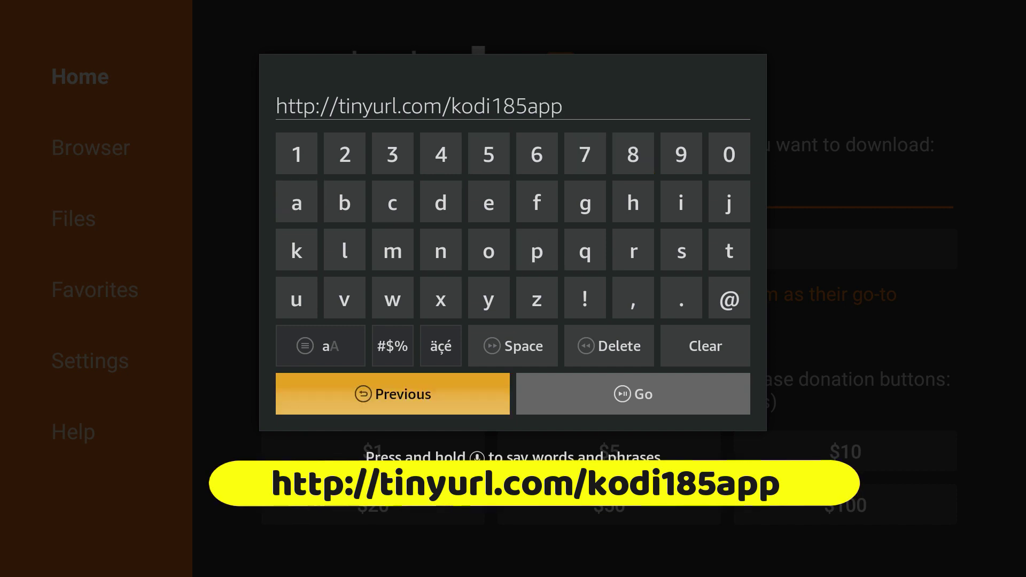
{"action": "key", "text": "Right"}
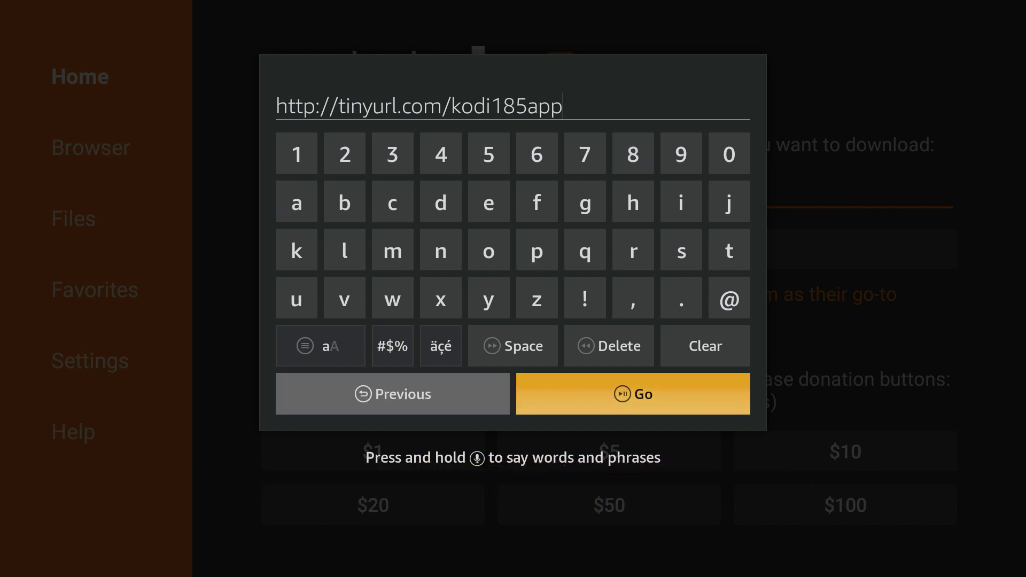
{"action": "key", "text": "Return"}
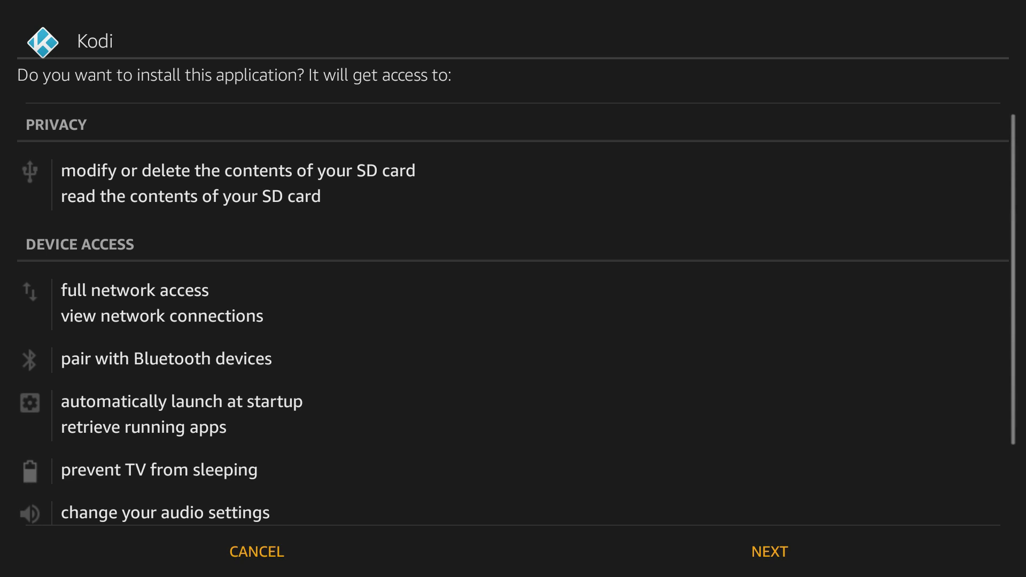
- Install Kodi with the requested access permissions and open the app
{"action": "key", "text": "Down"}
{"action": "key", "text": "Down"}
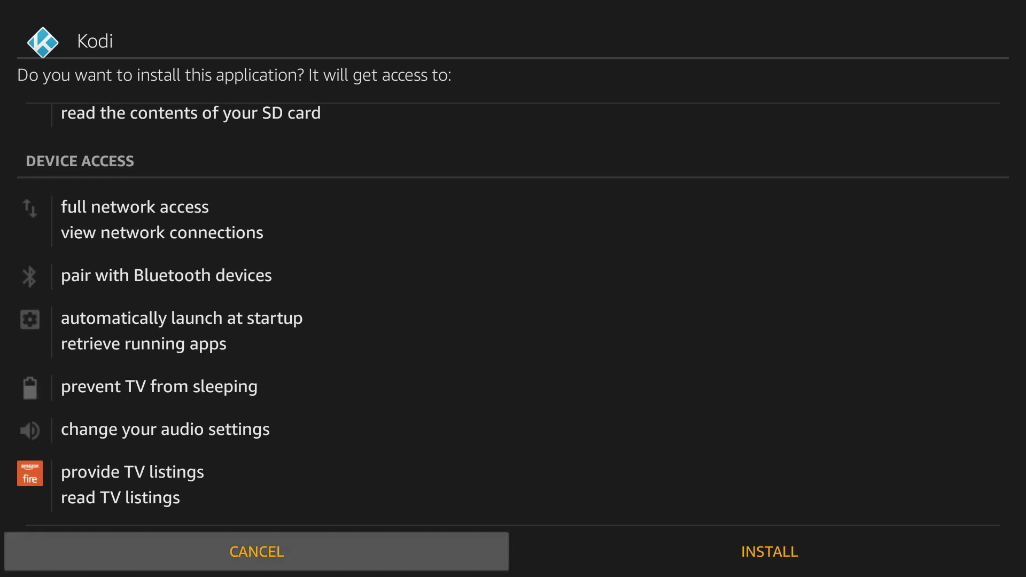
{"action": "key", "text": "Right"}
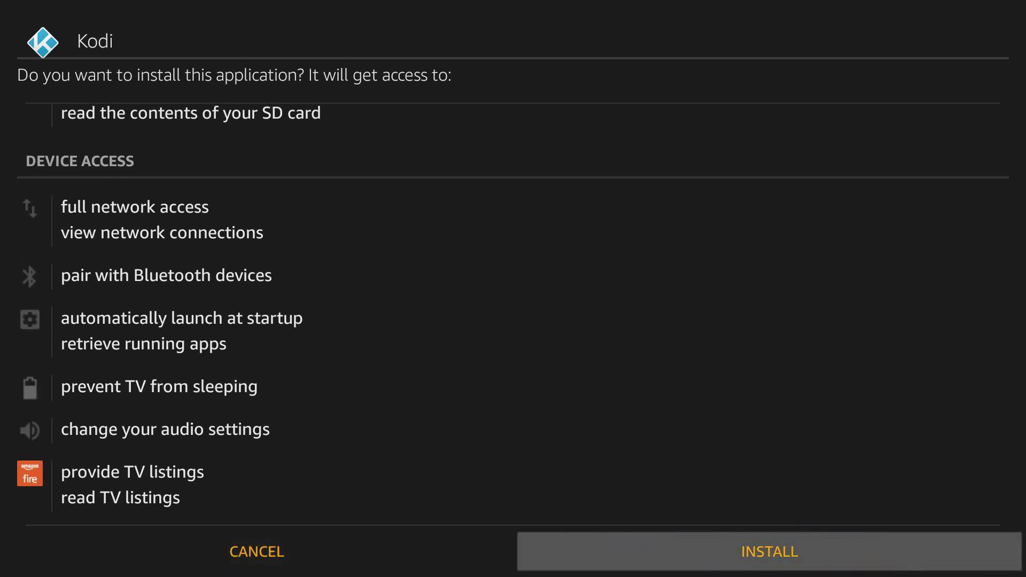
{"action": "key", "text": "Return"}
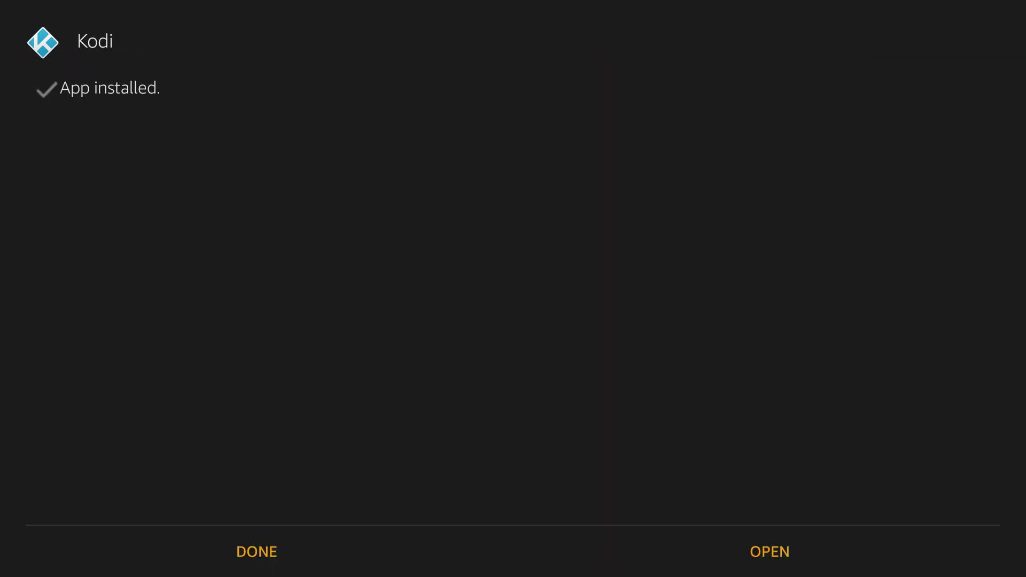
{"action": "key", "text": "Right"}
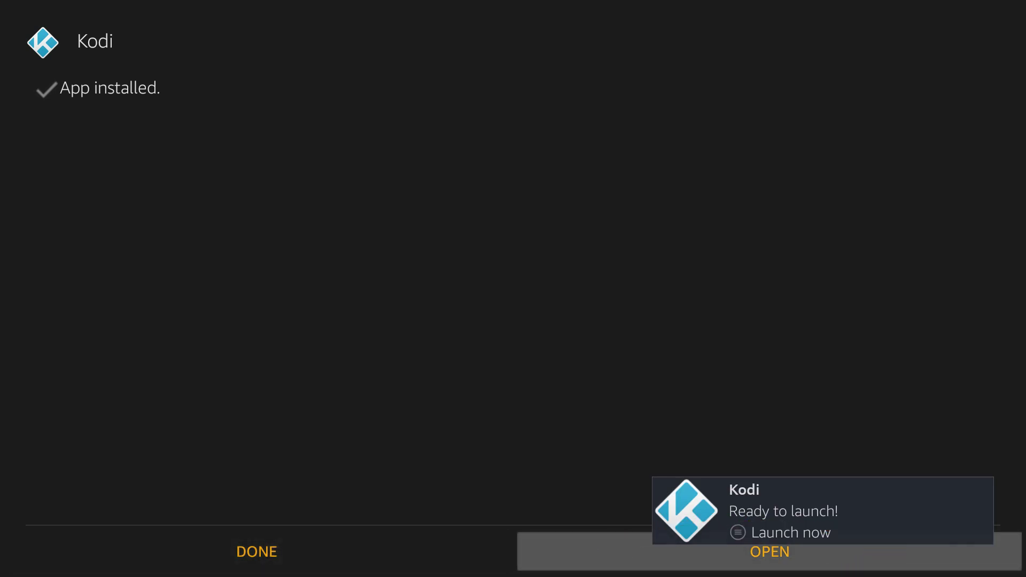
{"action": "key", "text": "Return"}
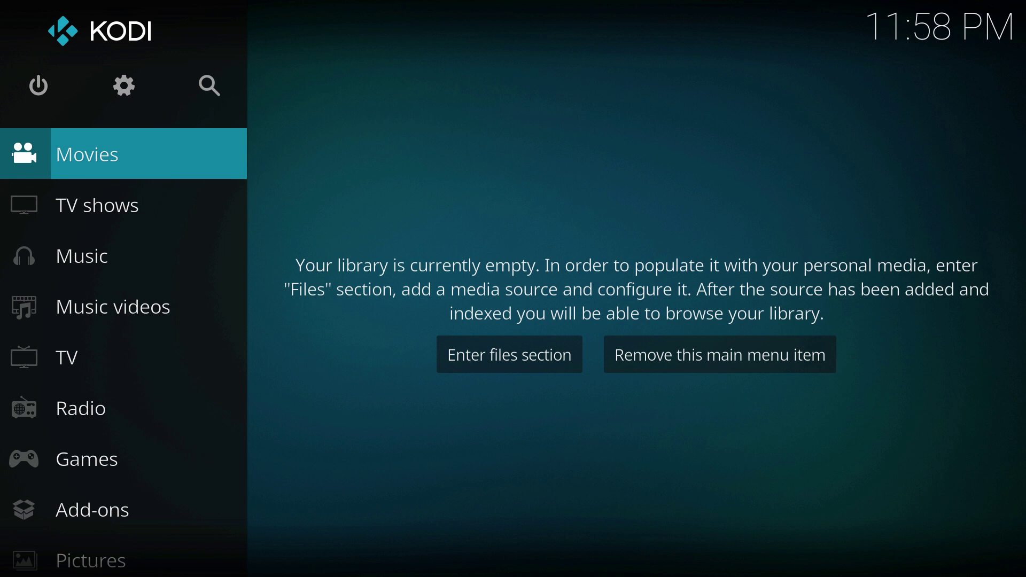
- Look through Kodi's main menu sections from Movies down to Weather and on to the power option
{"action": "key", "text": "Down"}
{"action": "key", "text": "Down"}
{"action": "key", "text": "Down"}
{"action": "key", "text": "Down"}
{"action": "key", "text": "Down"}
{"action": "key", "text": "Down"}
{"action": "key", "text": "Down"}
{"action": "key", "text": "Down"}
{"action": "key", "text": "Down"}
{"action": "key", "text": "Down"}
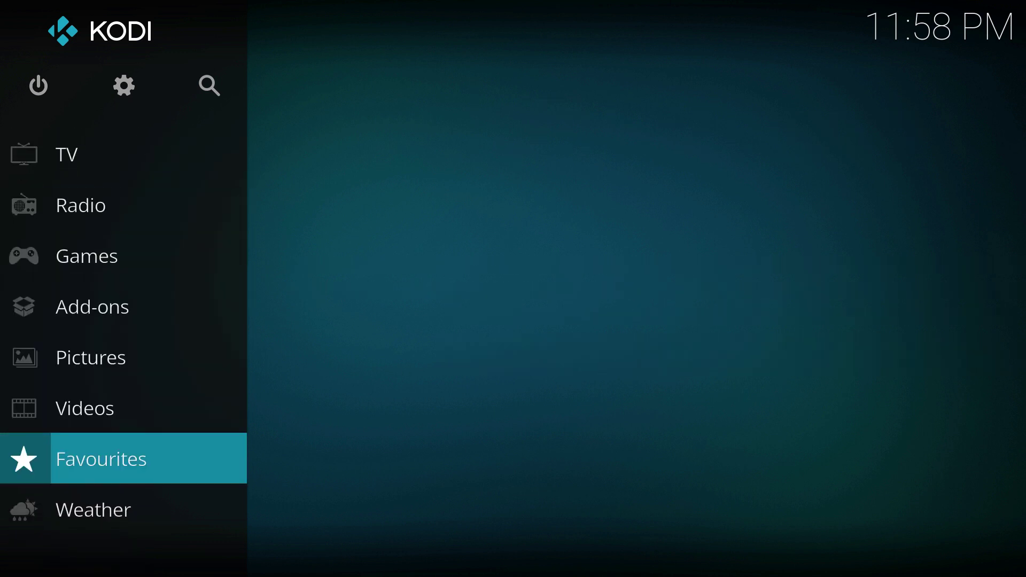
{"action": "key", "text": "Down"}
{"action": "key", "text": "Down"}
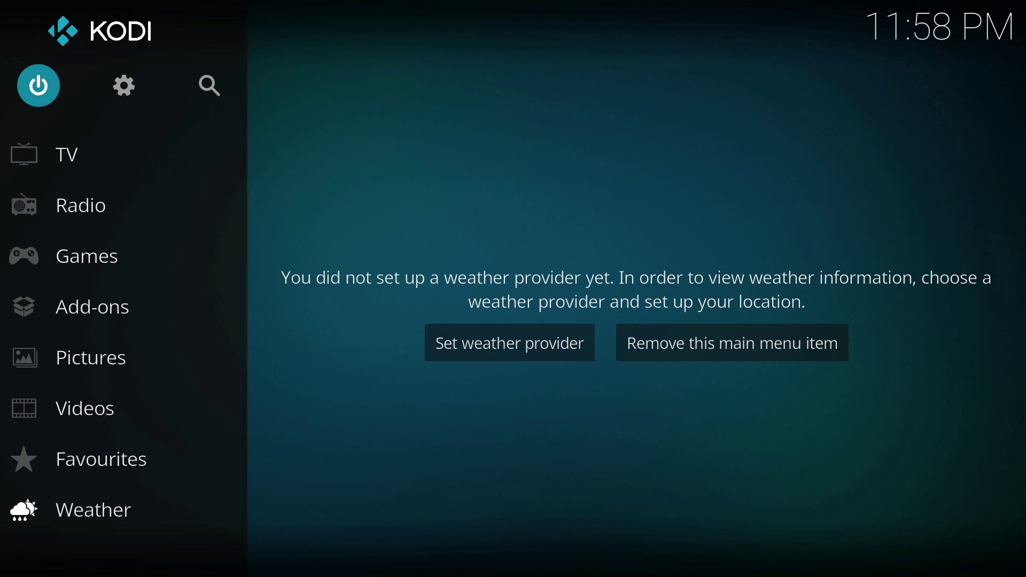